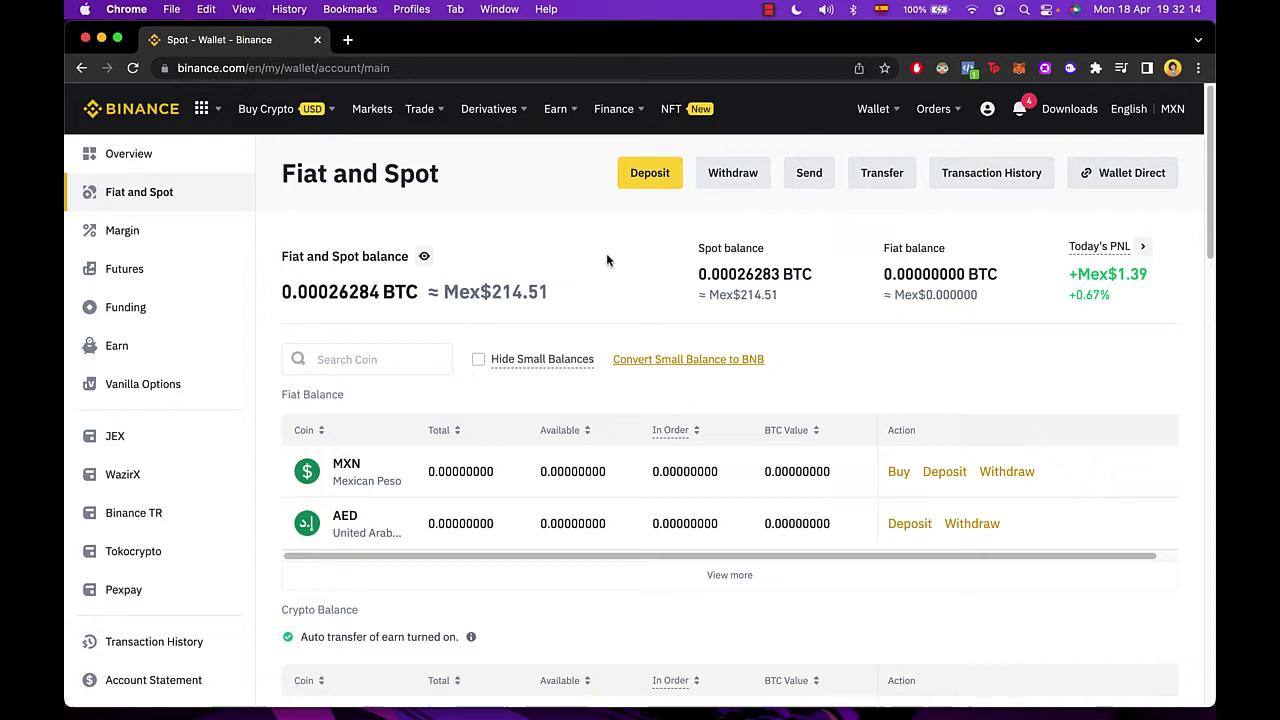
Step: Filter the coin list by 'sol' and scroll to the SOL row's Action column
{"action": "left_click", "coordinate": [436, 350]}
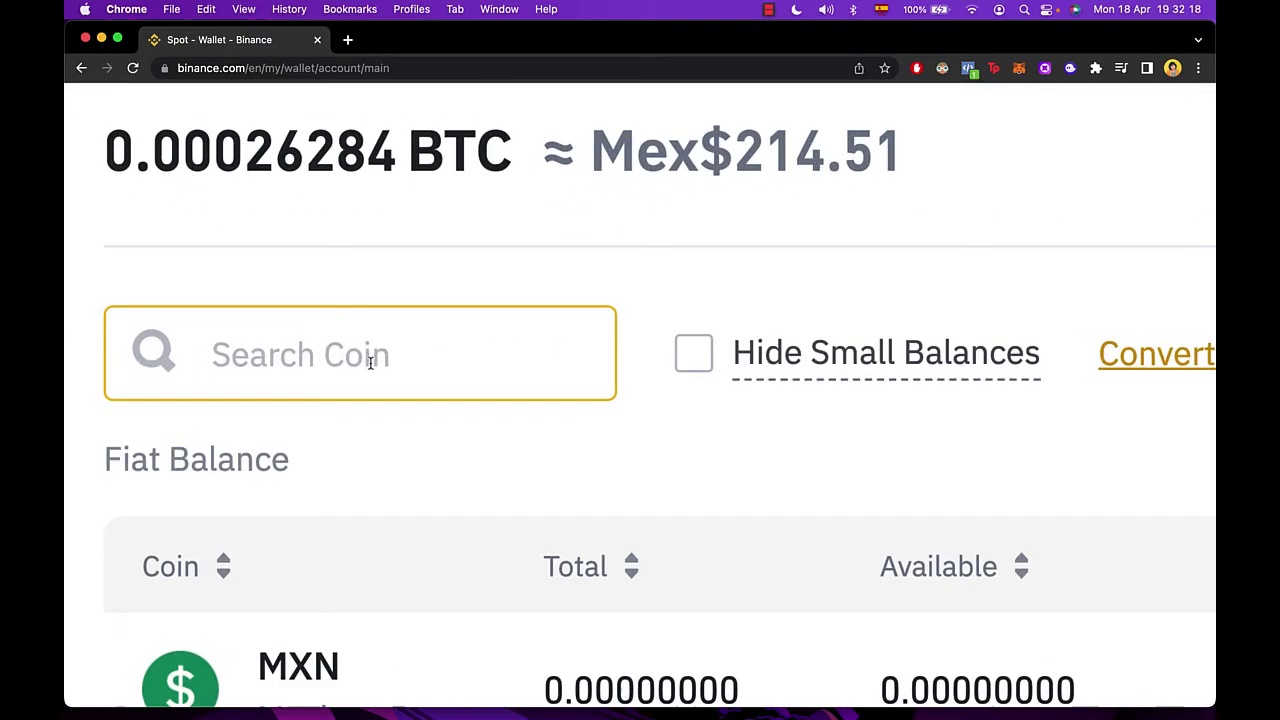
{"action": "type", "text": "sol"}
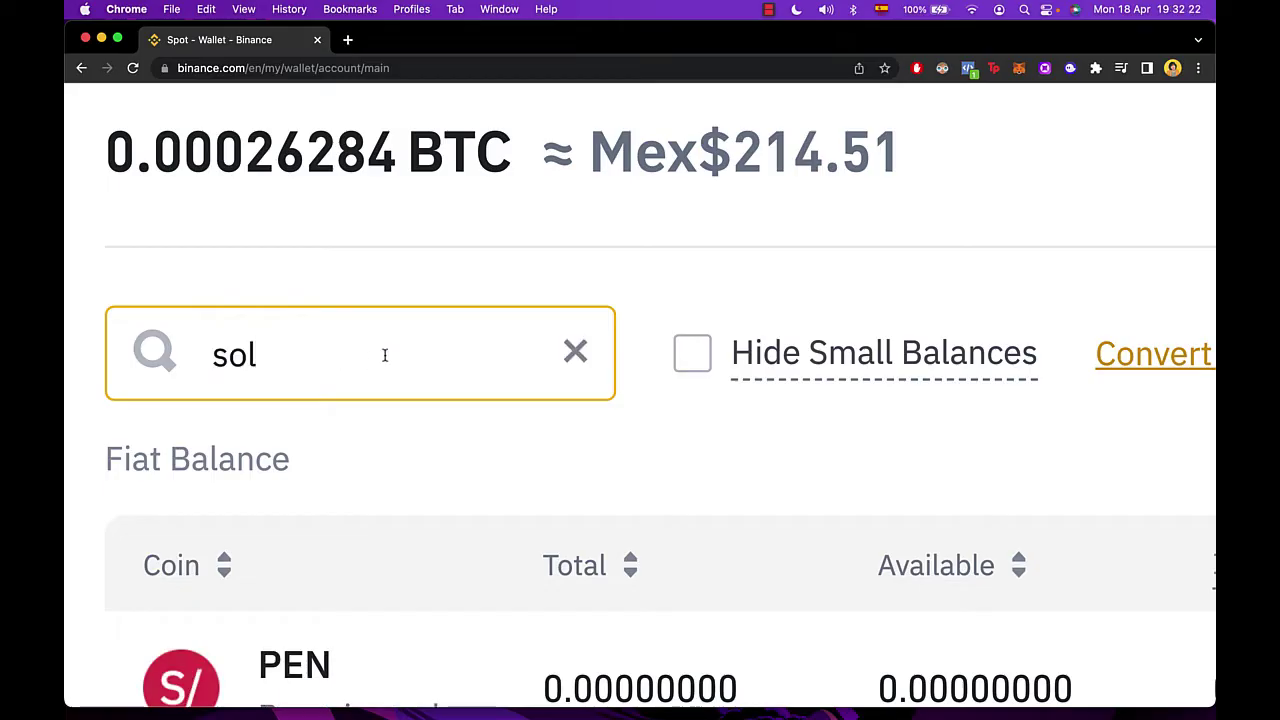
{"action": "scroll", "coordinate": [384, 355], "scroll_direction": "down", "scroll_amount": 3}
{"action": "scroll", "coordinate": [386, 357], "scroll_direction": "down", "scroll_amount": 3}
{"action": "scroll", "coordinate": [386, 357], "scroll_direction": "down", "scroll_amount": 5}
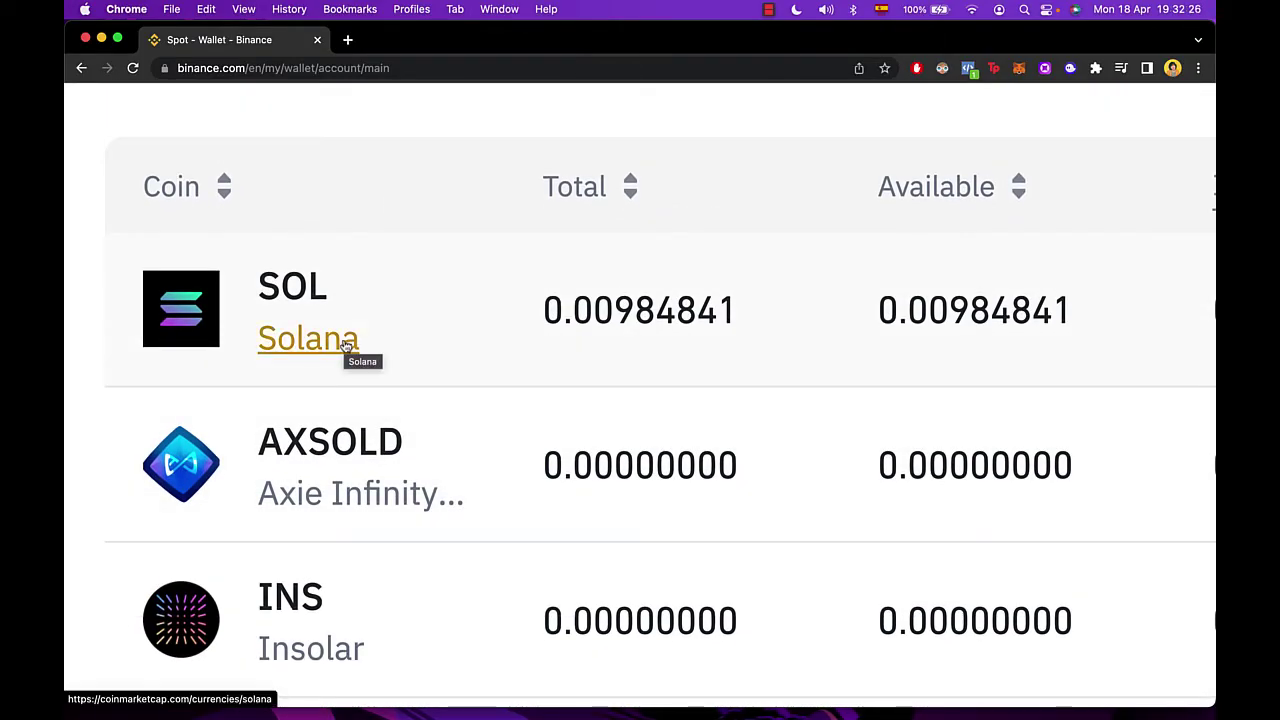
{"action": "scroll", "coordinate": [572, 322], "scroll_direction": "right", "scroll_amount": 2}
{"action": "scroll", "coordinate": [579, 327], "scroll_direction": "right", "scroll_amount": 8}
{"action": "scroll", "coordinate": [579, 327], "scroll_direction": "right", "scroll_amount": 10}
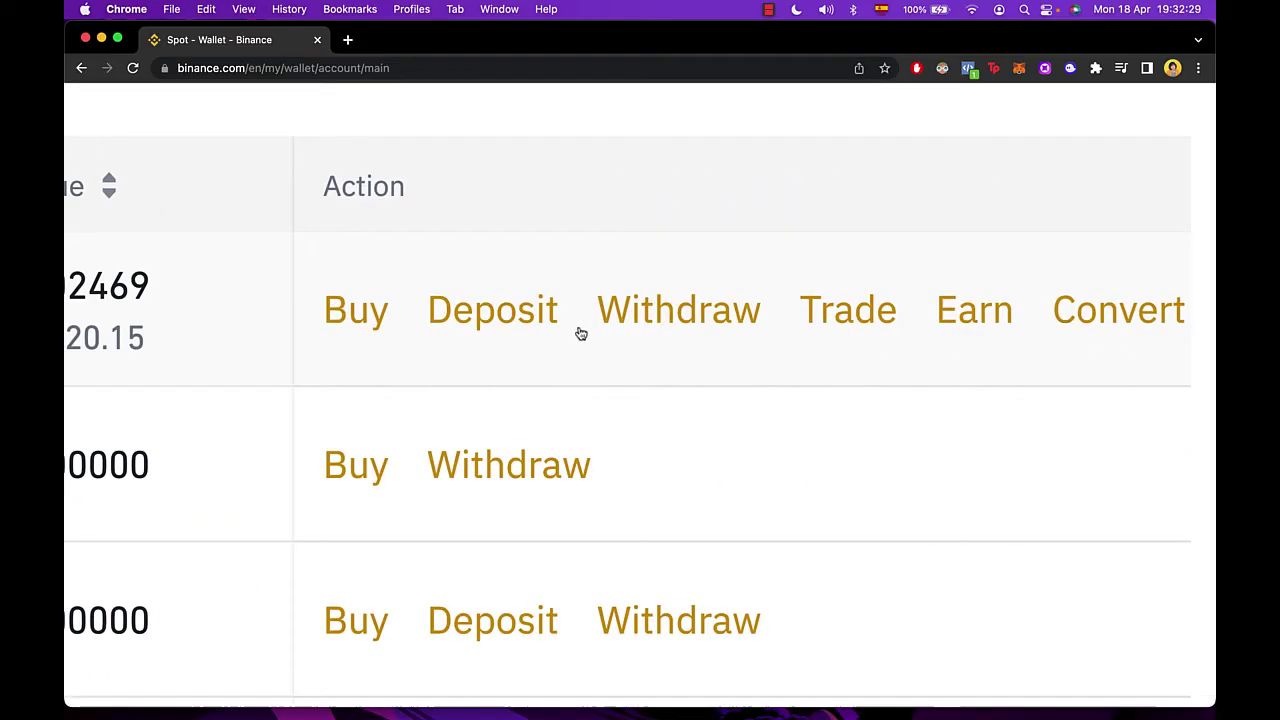
Step: Start a SOL withdrawal and open the Phantom wallet showing Wallet 1's $0.00 balance
{"action": "left_click", "coordinate": [688, 320]}
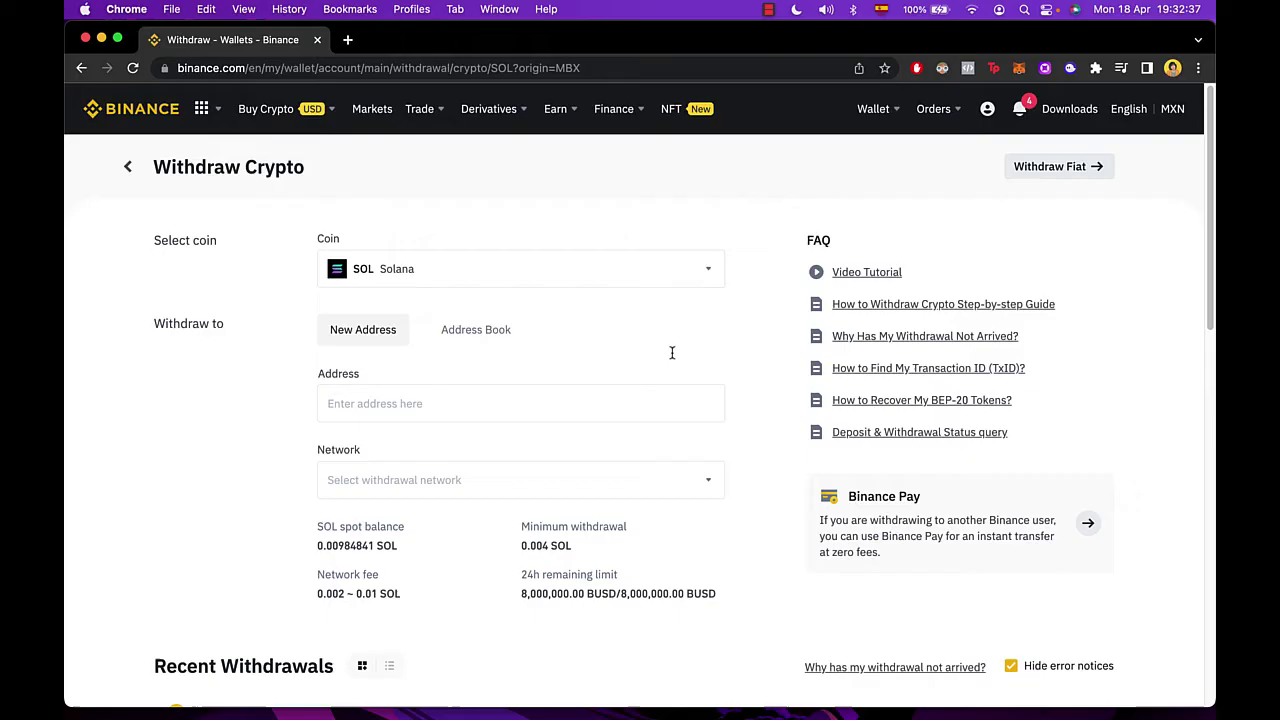
{"action": "left_click", "coordinate": [404, 410]}
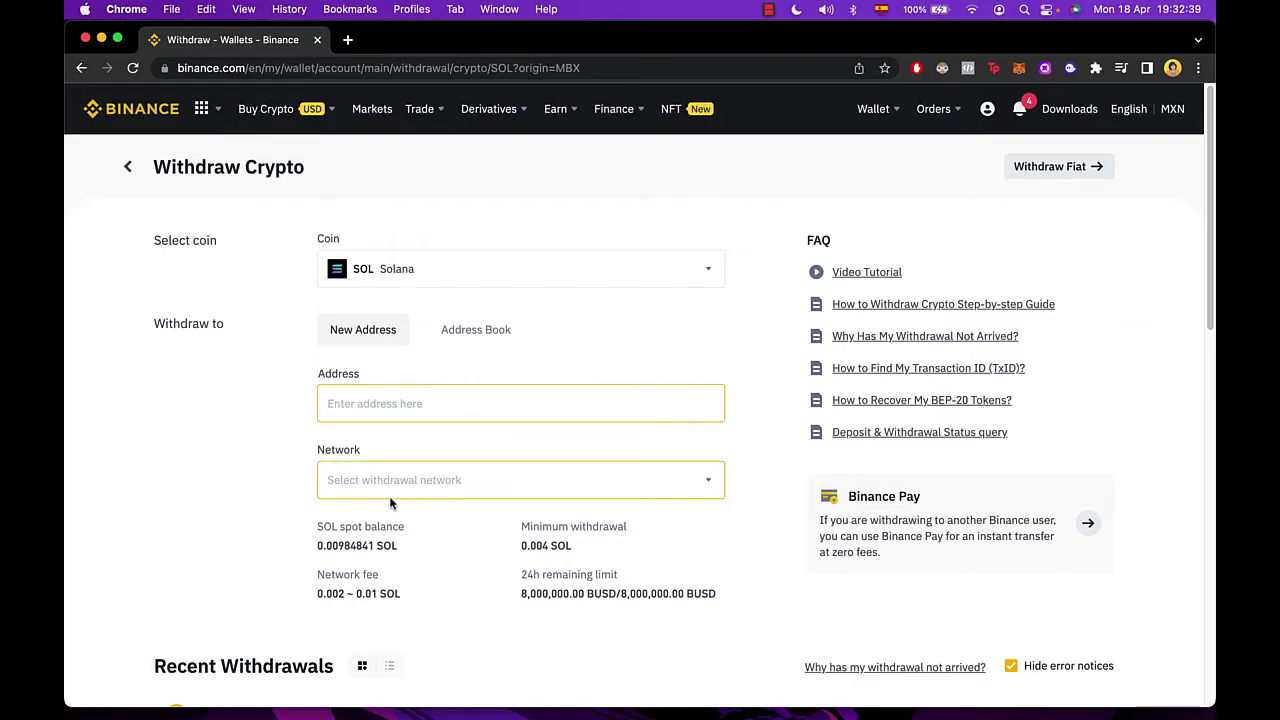
{"action": "left_click", "coordinate": [1070, 68]}
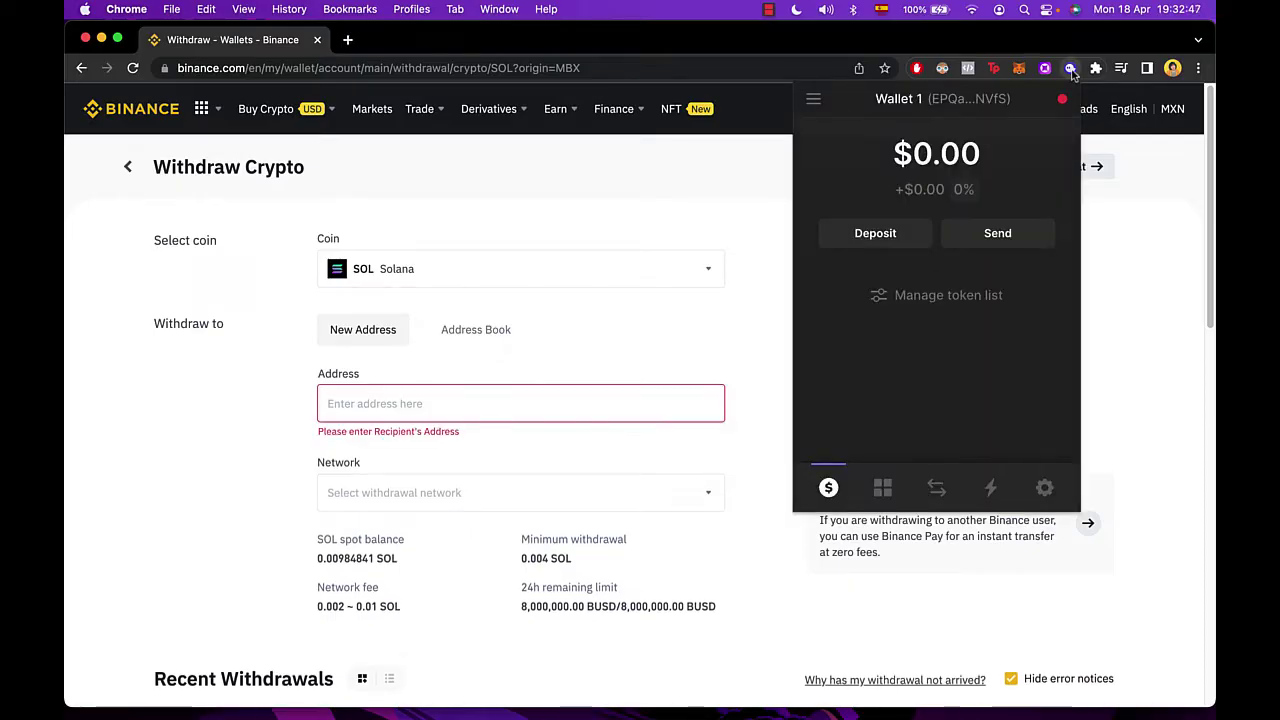
Step: Load phantom.app in a new tab and view the Phantom for Desktop download options
{"action": "left_click", "coordinate": [348, 40]}
{"action": "type", "text": "phantom"}
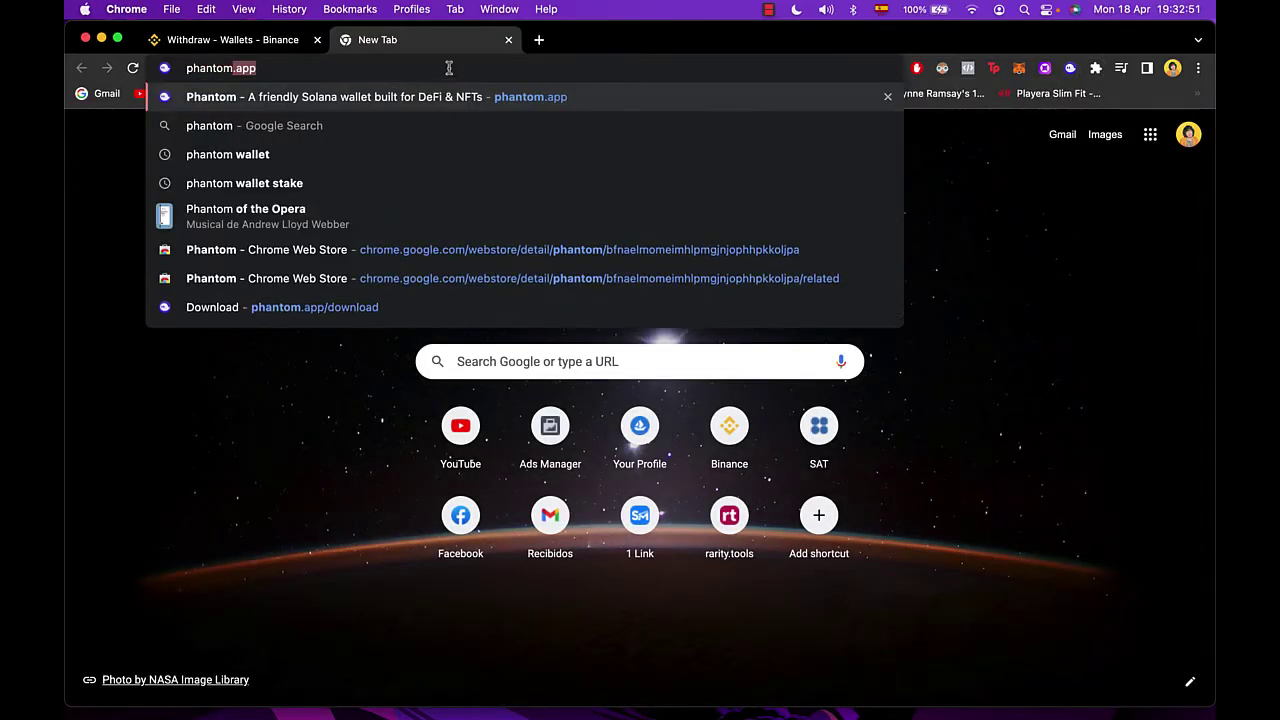
{"action": "key", "text": "Return"}
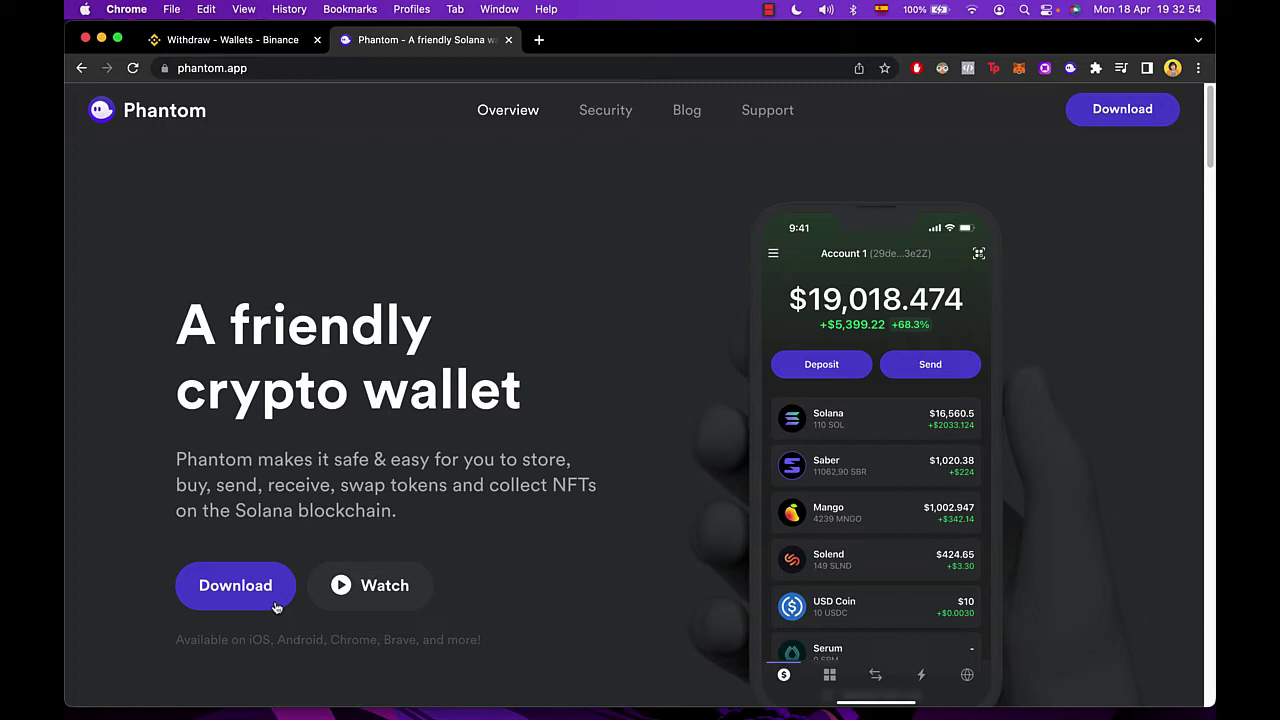
{"action": "left_click", "coordinate": [276, 606]}
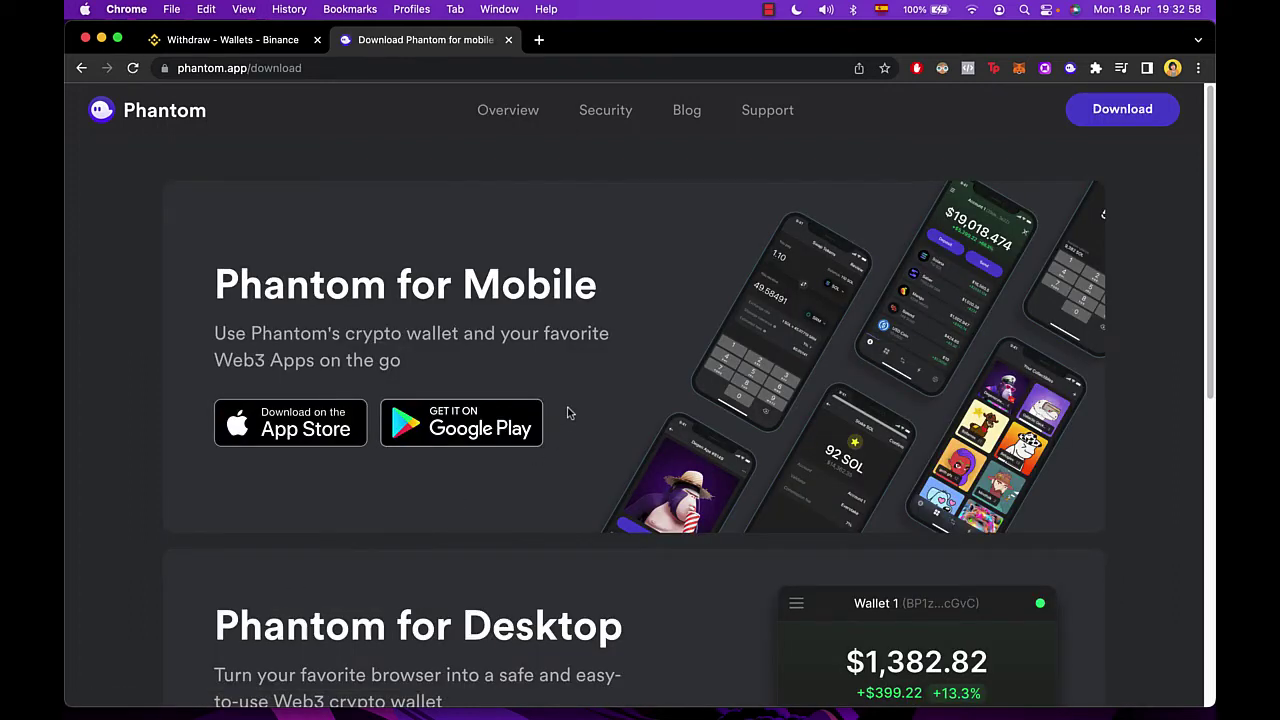
{"action": "scroll", "coordinate": [586, 506], "scroll_direction": "down", "scroll_amount": 1}
{"action": "scroll", "coordinate": [586, 506], "scroll_direction": "down", "scroll_amount": 1}
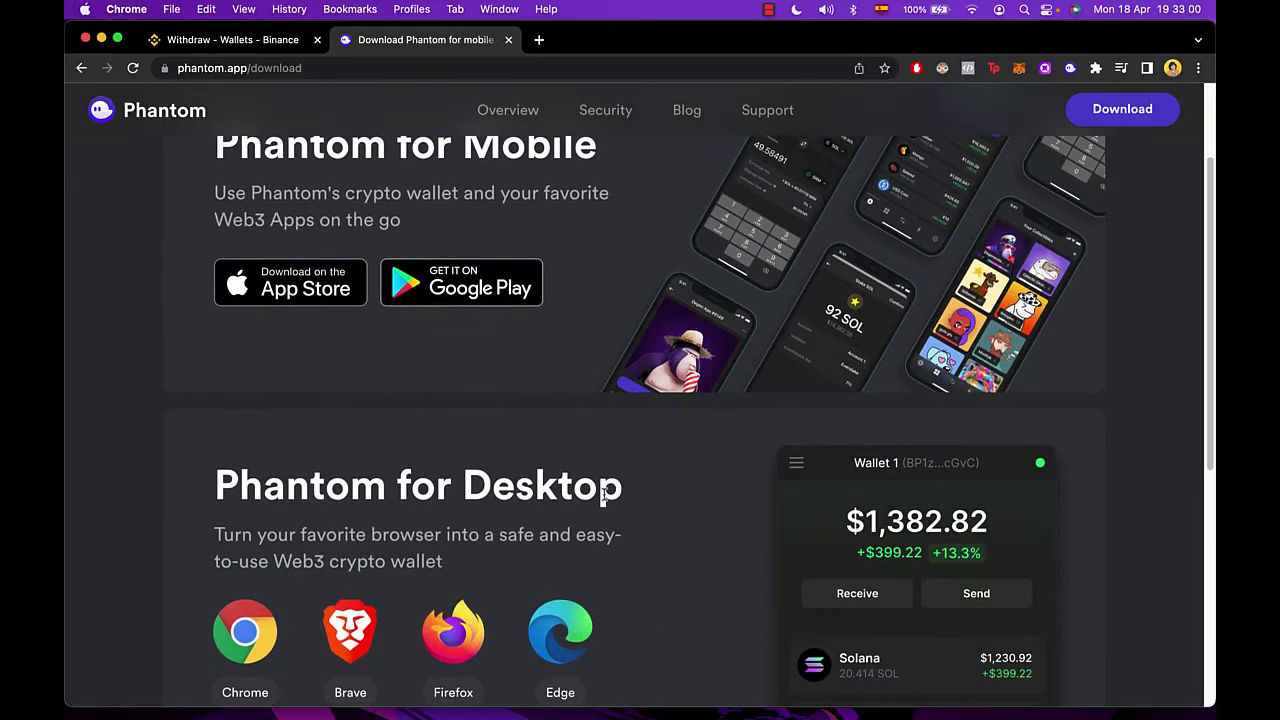
{"action": "scroll", "coordinate": [661, 337], "scroll_direction": "down", "scroll_amount": 4}
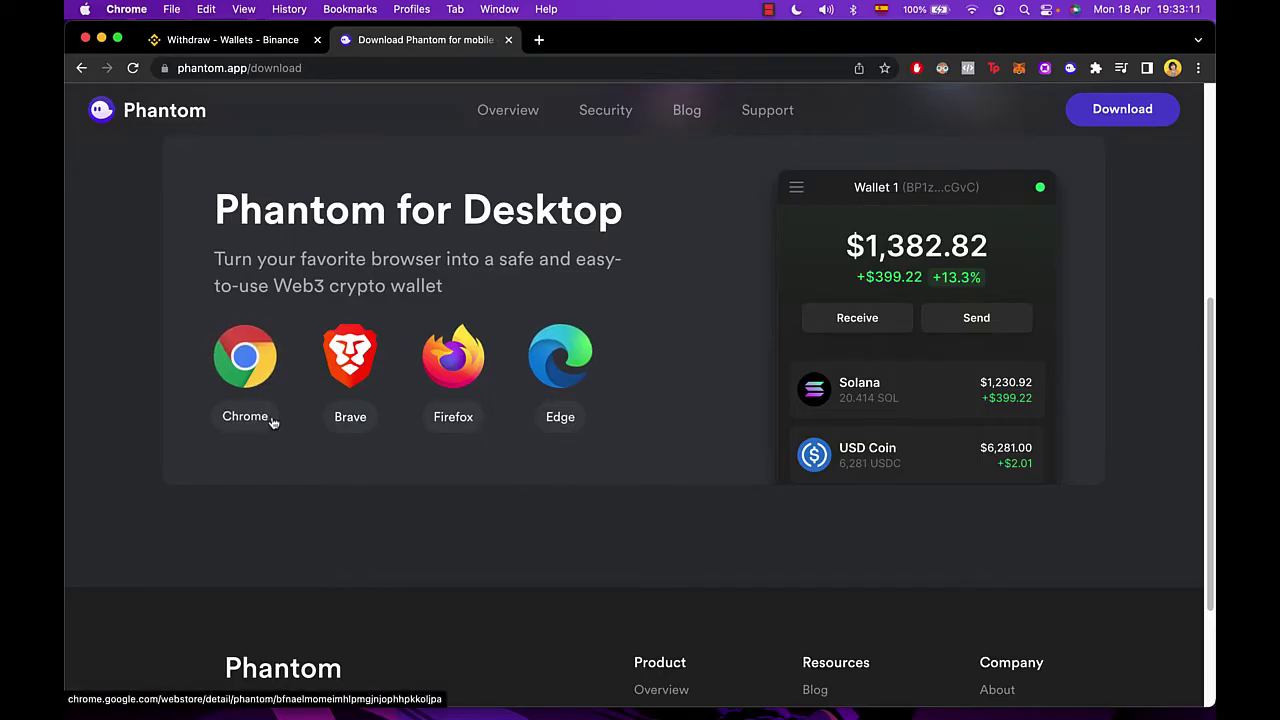
Step: Close the Phantom tab, copy Wallet 1's SOL deposit address in Phantom, and dismiss the wallet
{"action": "left_click", "coordinate": [509, 40]}
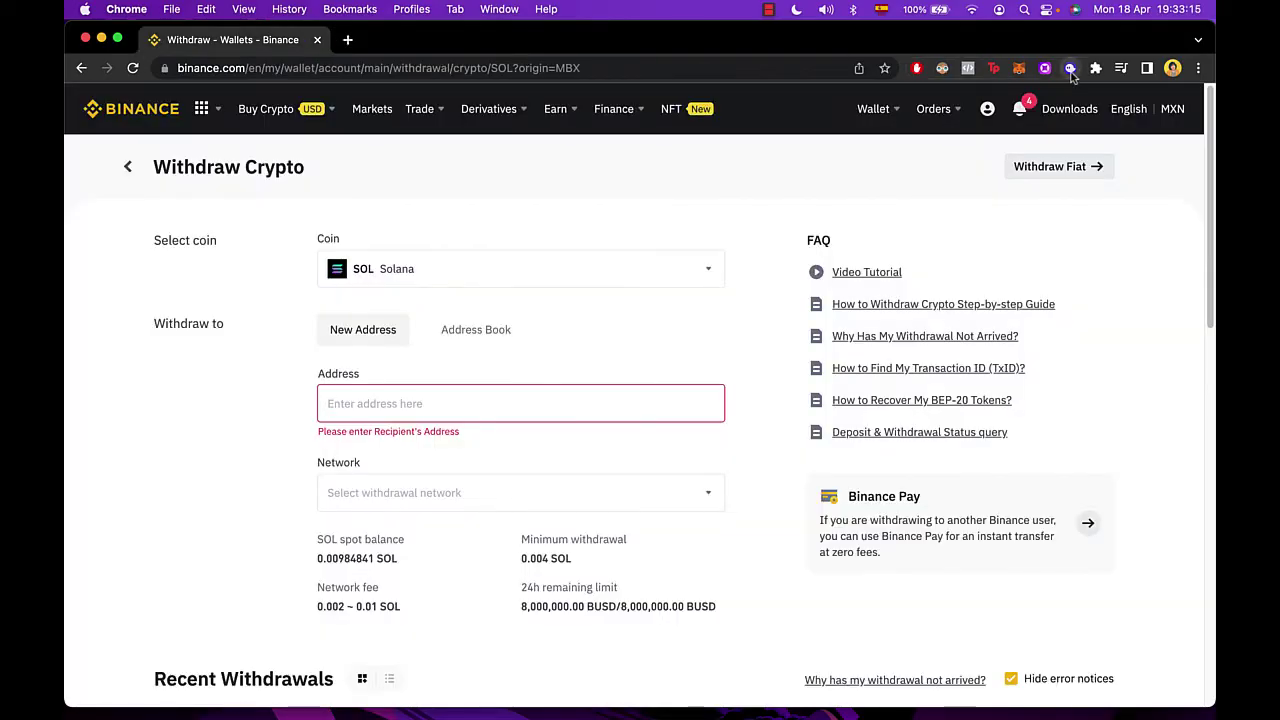
{"action": "left_click", "coordinate": [1070, 68]}
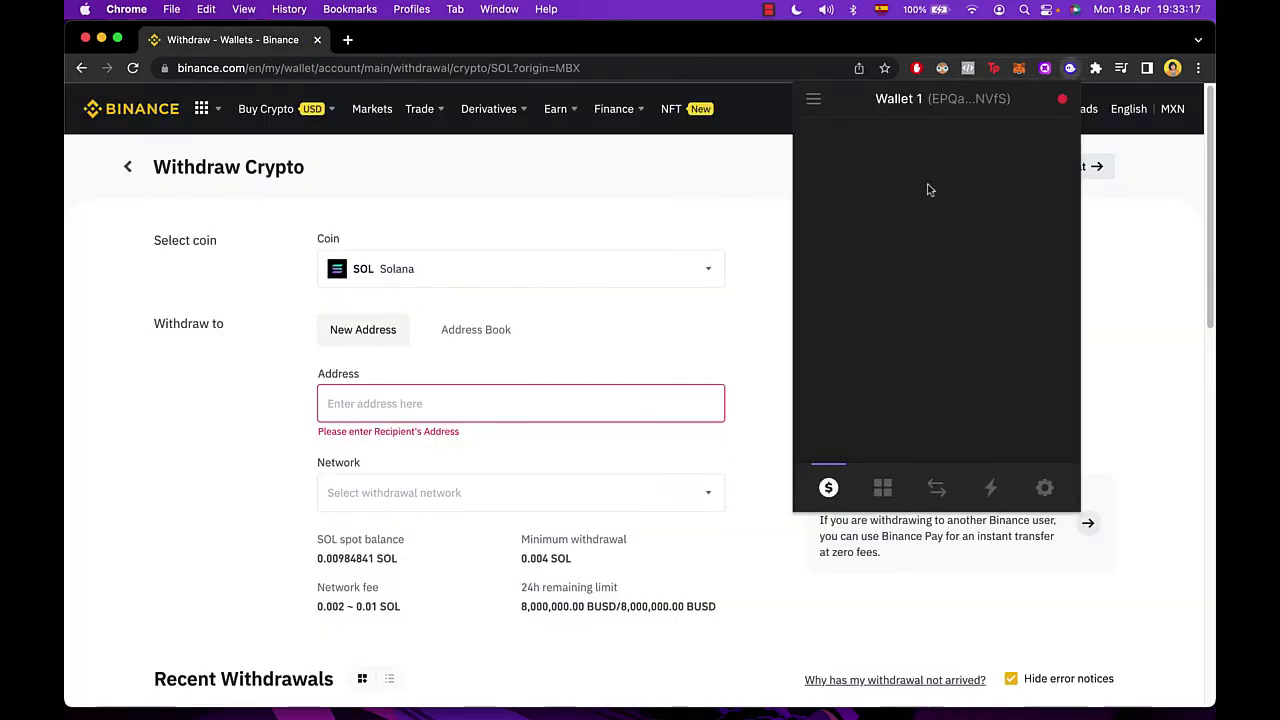
{"action": "left_click", "coordinate": [882, 244]}
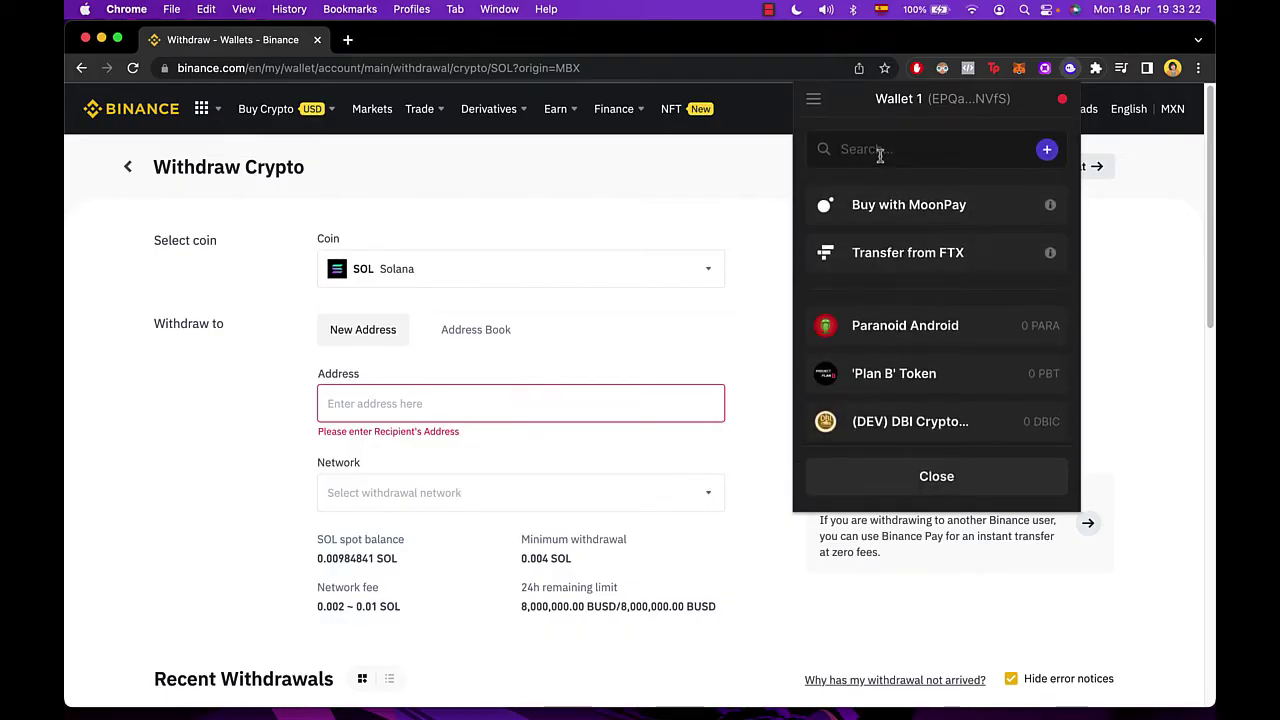
{"action": "type", "text": "sol"}
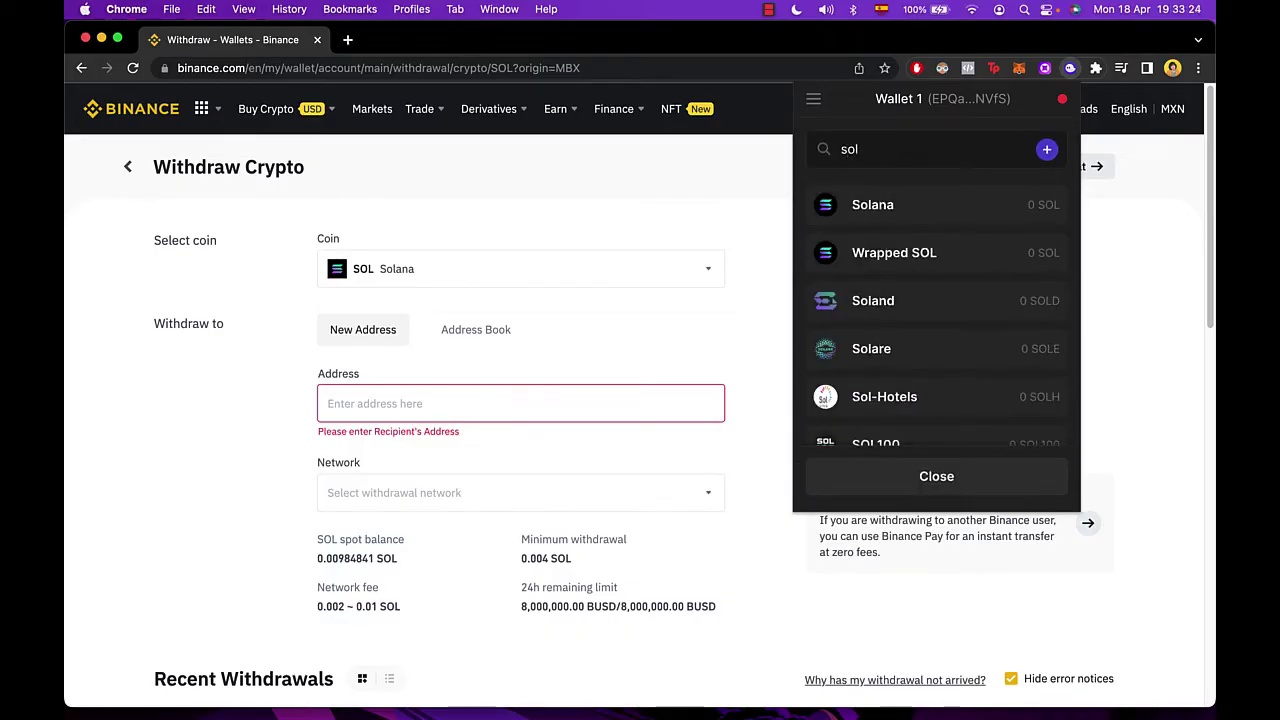
{"action": "left_click", "coordinate": [883, 216]}
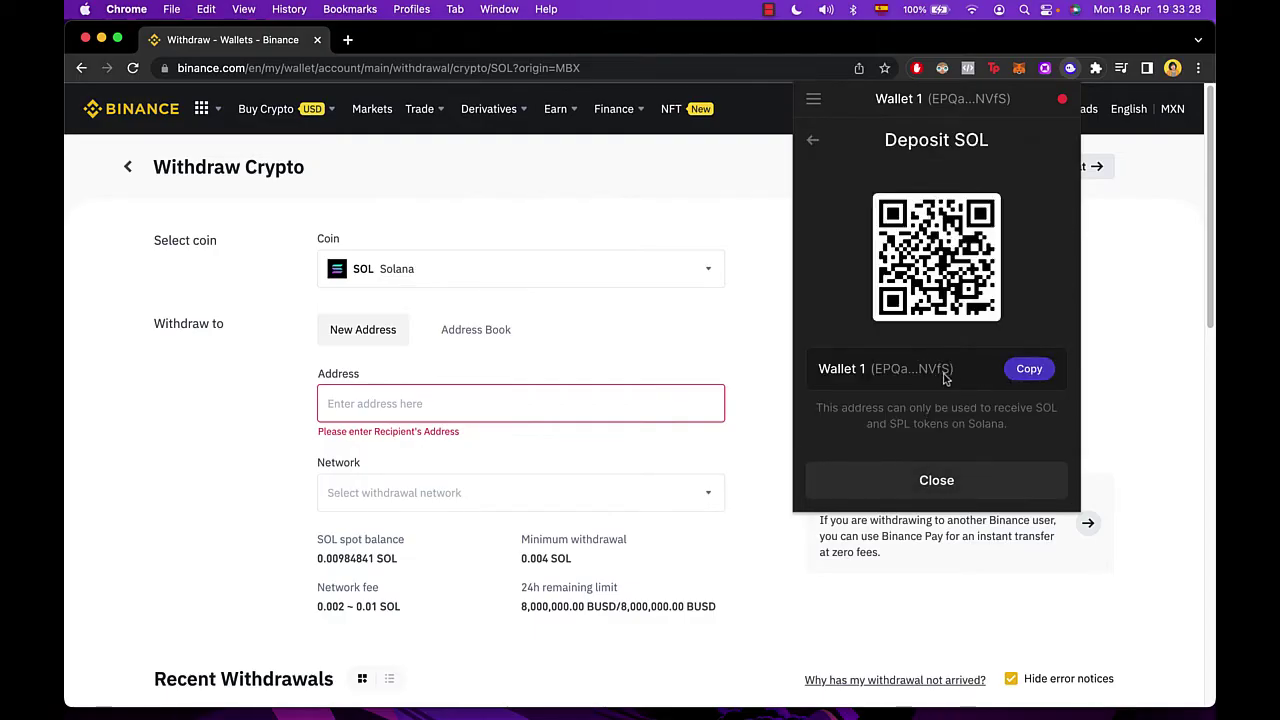
{"action": "left_click", "coordinate": [1020, 369]}
{"action": "left_click", "coordinate": [475, 403]}
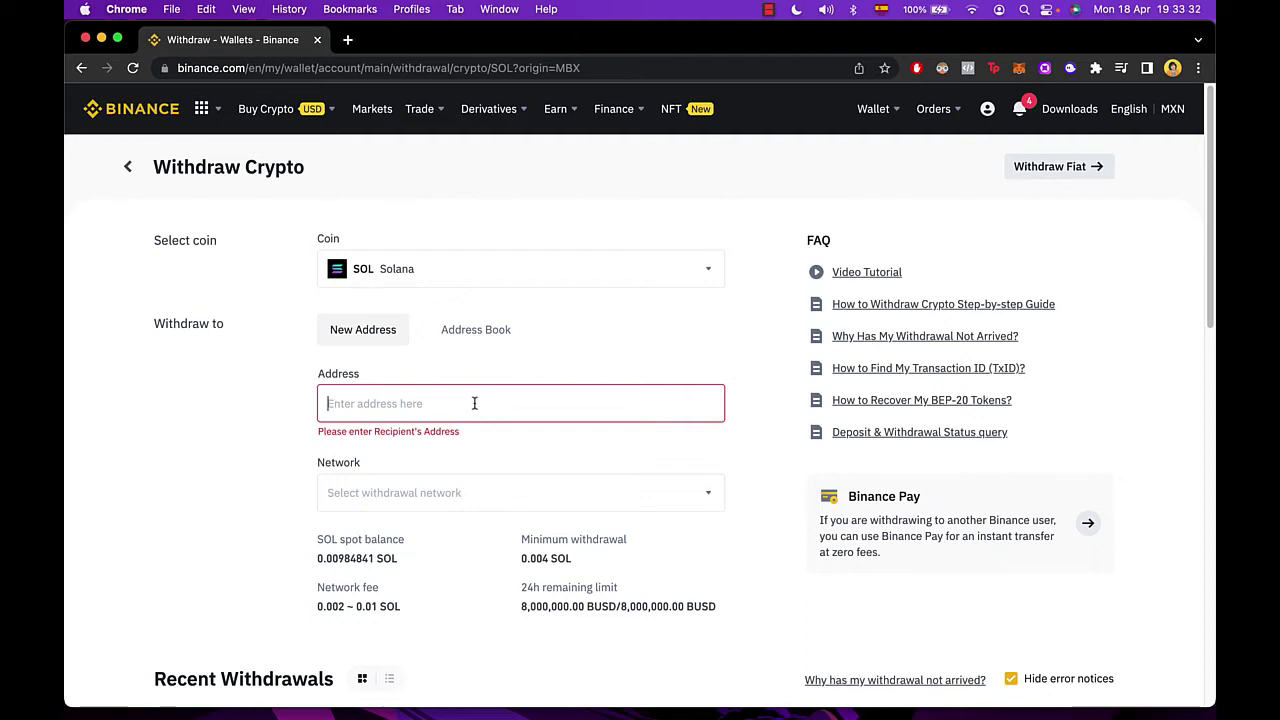
Step: Paste Wallet 1's address into the withdrawal Address field and open the network list
{"action": "key", "text": "super+v"}
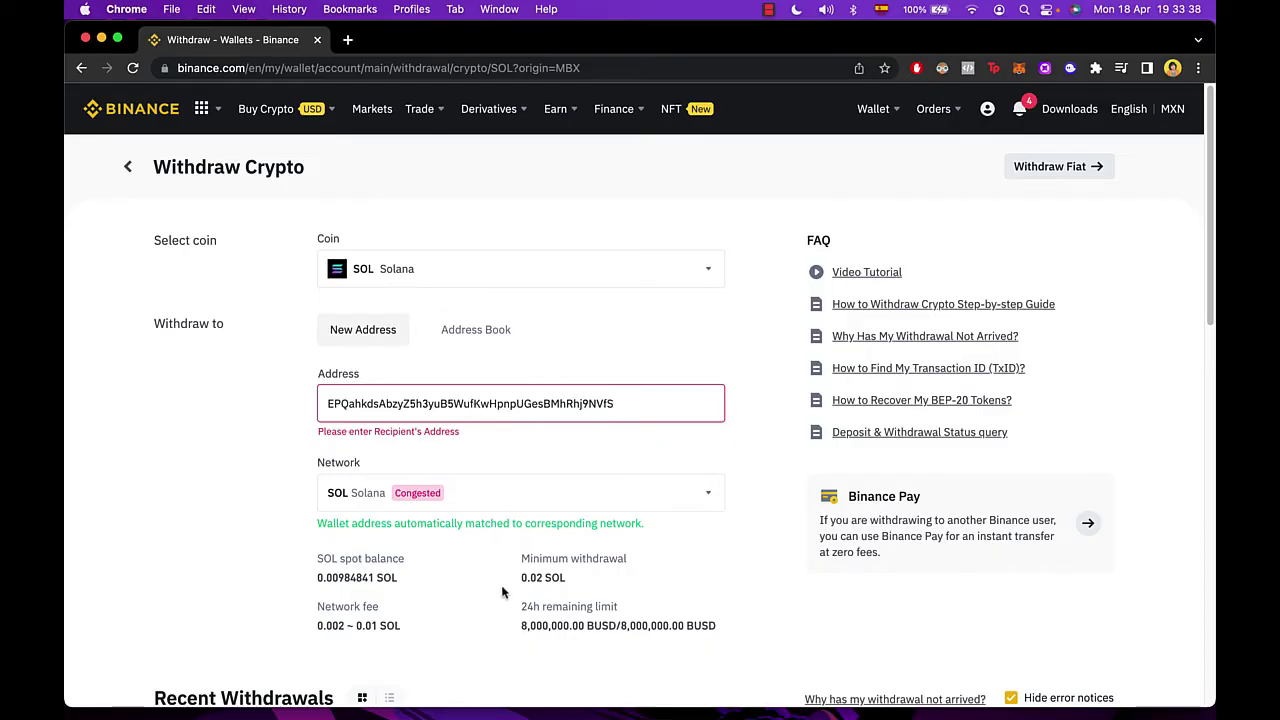
{"action": "scroll", "coordinate": [507, 610], "scroll_direction": "up", "scroll_amount": 5}
{"action": "scroll", "coordinate": [502, 592], "scroll_direction": "down", "scroll_amount": 3}
{"action": "scroll", "coordinate": [509, 450], "scroll_direction": "down", "scroll_amount": 1}
{"action": "left_click", "coordinate": [505, 458]}
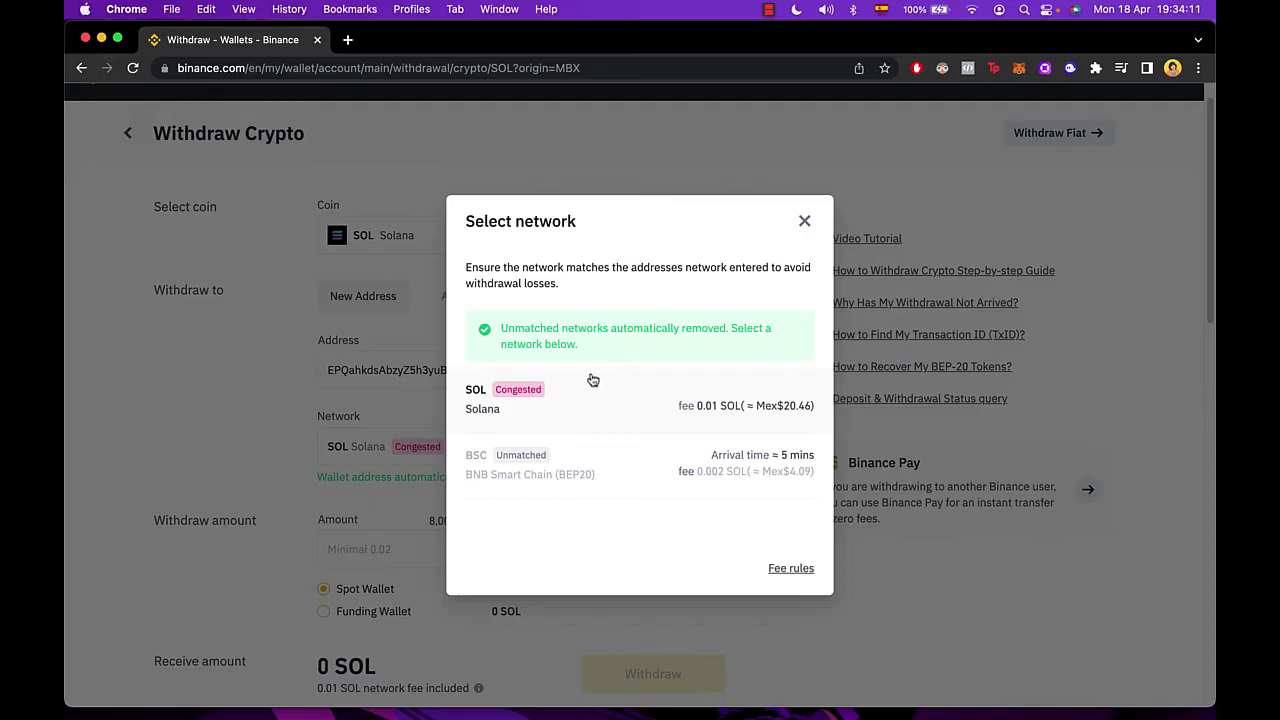
Step: Select the SOL Solana network and acknowledge the congestion warning
{"action": "left_click", "coordinate": [592, 385]}
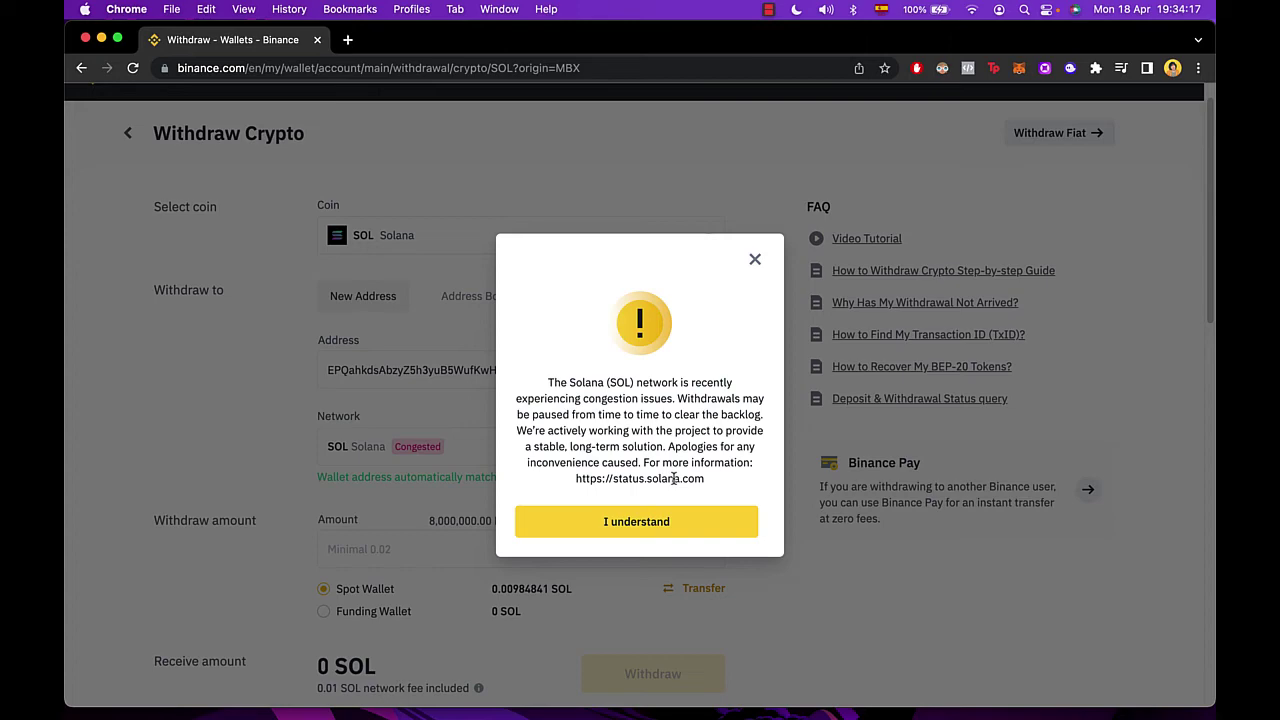
{"action": "left_click", "coordinate": [671, 522]}
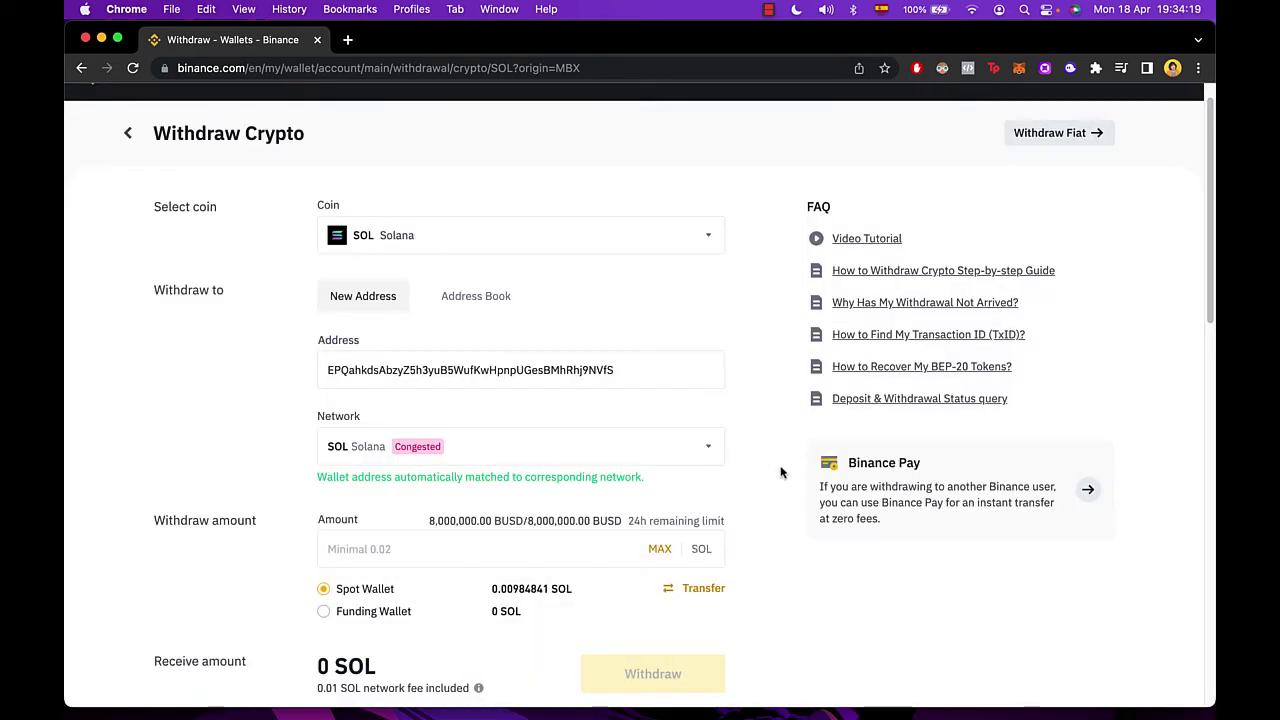
{"action": "scroll", "coordinate": [781, 472], "scroll_direction": "down", "scroll_amount": 3}
{"action": "scroll", "coordinate": [781, 472], "scroll_direction": "down", "scroll_amount": 2}
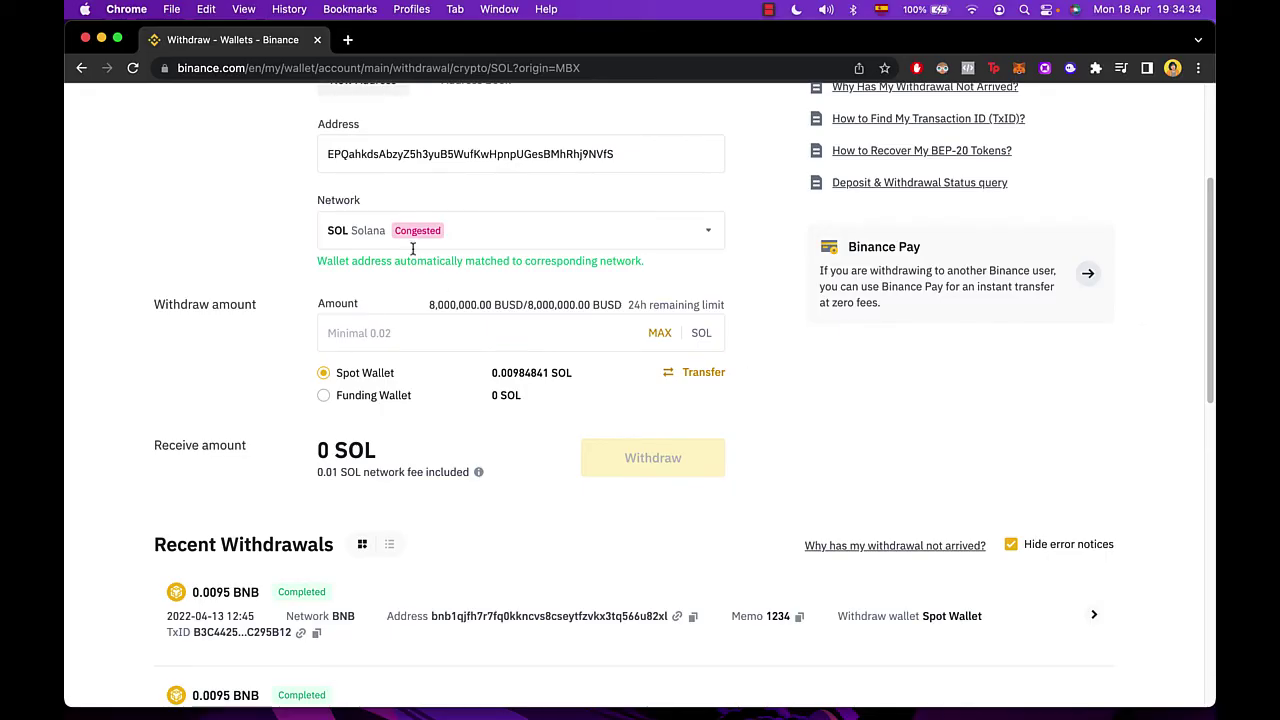
Step: Set the amount to the full 0.00984841 SOL balance and note the 0.02 SOL minimum
{"action": "left_click", "coordinate": [404, 330]}
{"action": "left_click", "coordinate": [656, 332]}
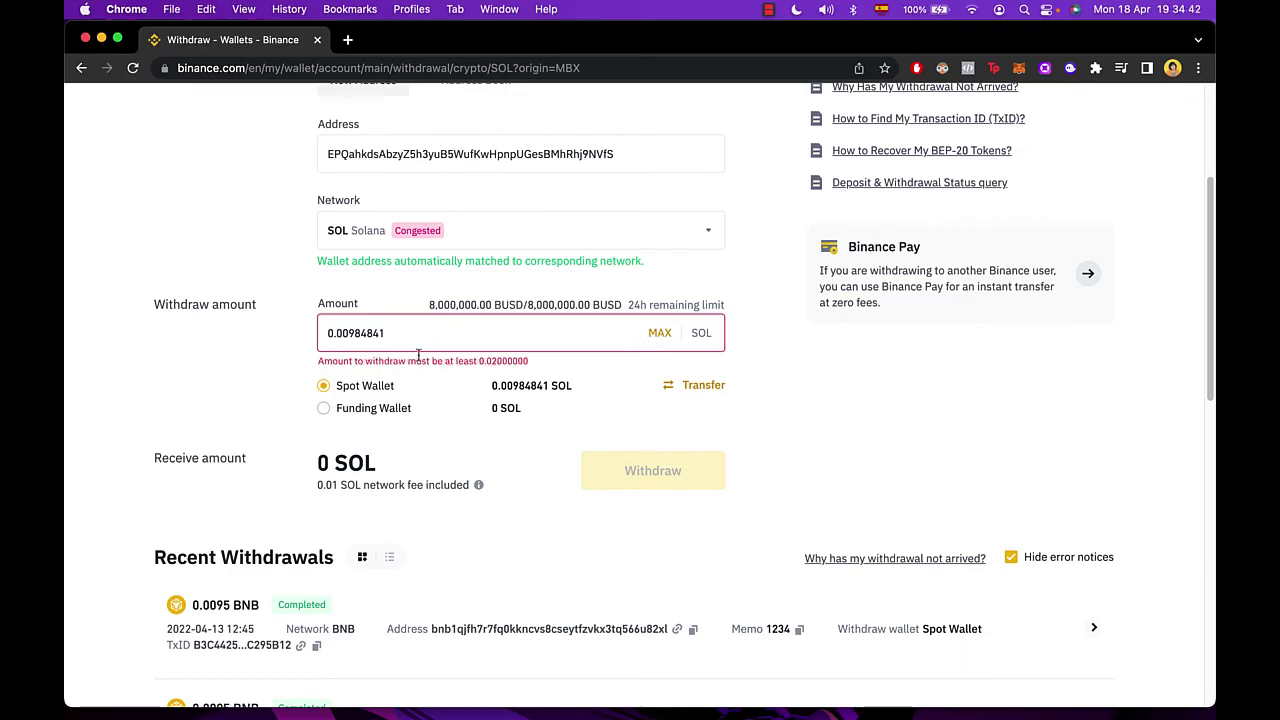
{"action": "left_click_drag", "start_coordinate": [407, 361], "coordinate": [532, 369]}
{"action": "left_click", "coordinate": [539, 364]}
{"action": "scroll", "coordinate": [526, 361], "scroll_direction": "down", "scroll_amount": 1}
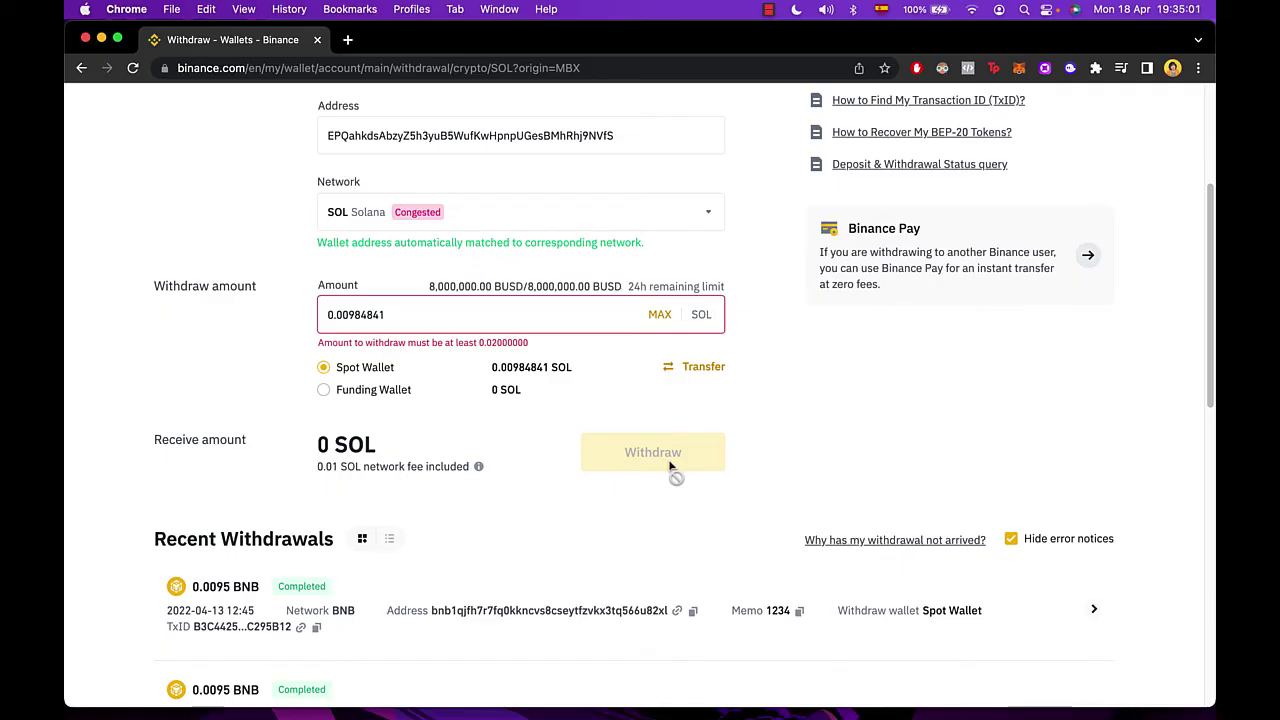
Step: Open the past 0.07 SOL withdrawal's details in Recent Withdrawals, review them, and close them
{"action": "scroll", "coordinate": [672, 464], "scroll_direction": "down", "scroll_amount": 10}
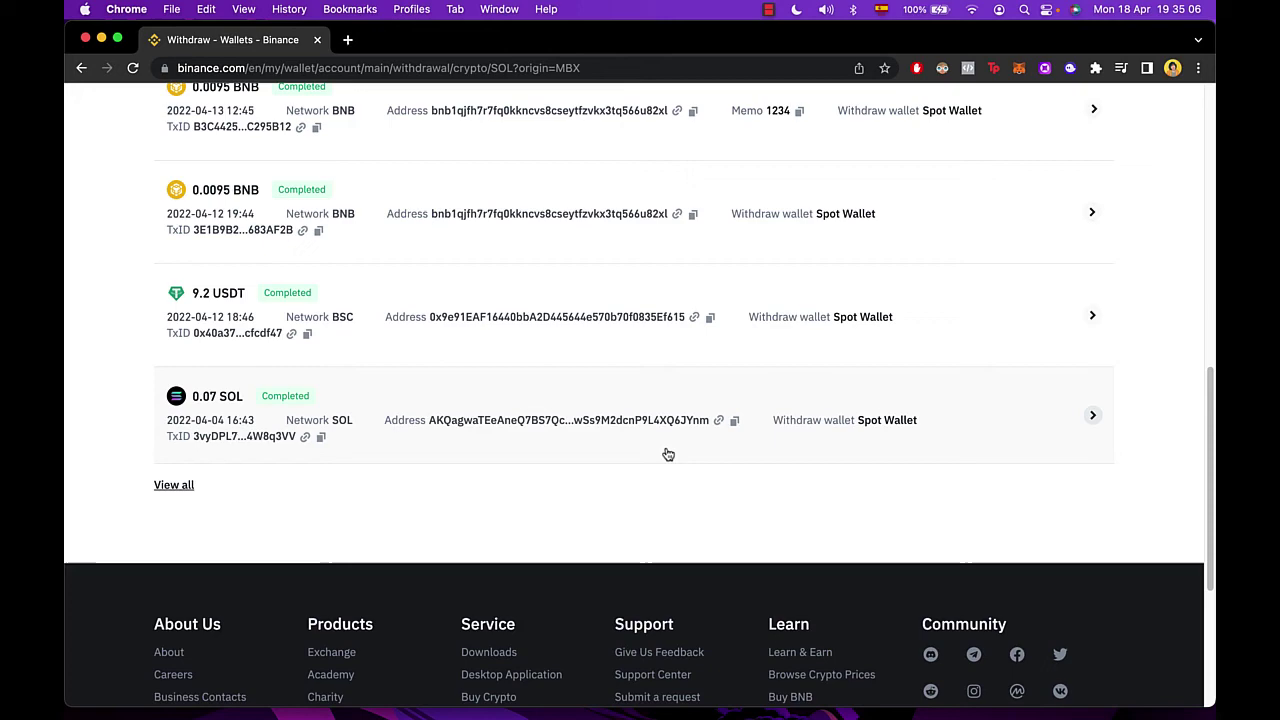
{"action": "scroll", "coordinate": [846, 436], "scroll_direction": "up", "scroll_amount": 3}
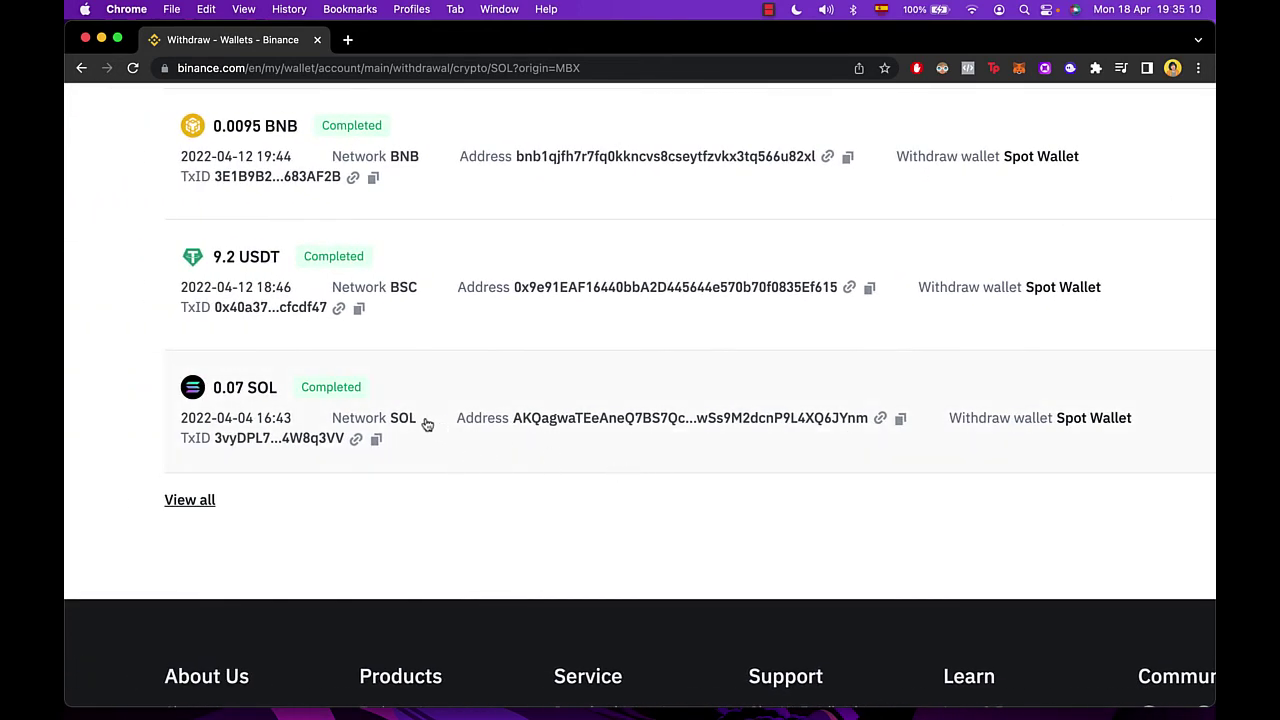
{"action": "left_click_drag", "start_coordinate": [428, 432], "coordinate": [497, 434]}
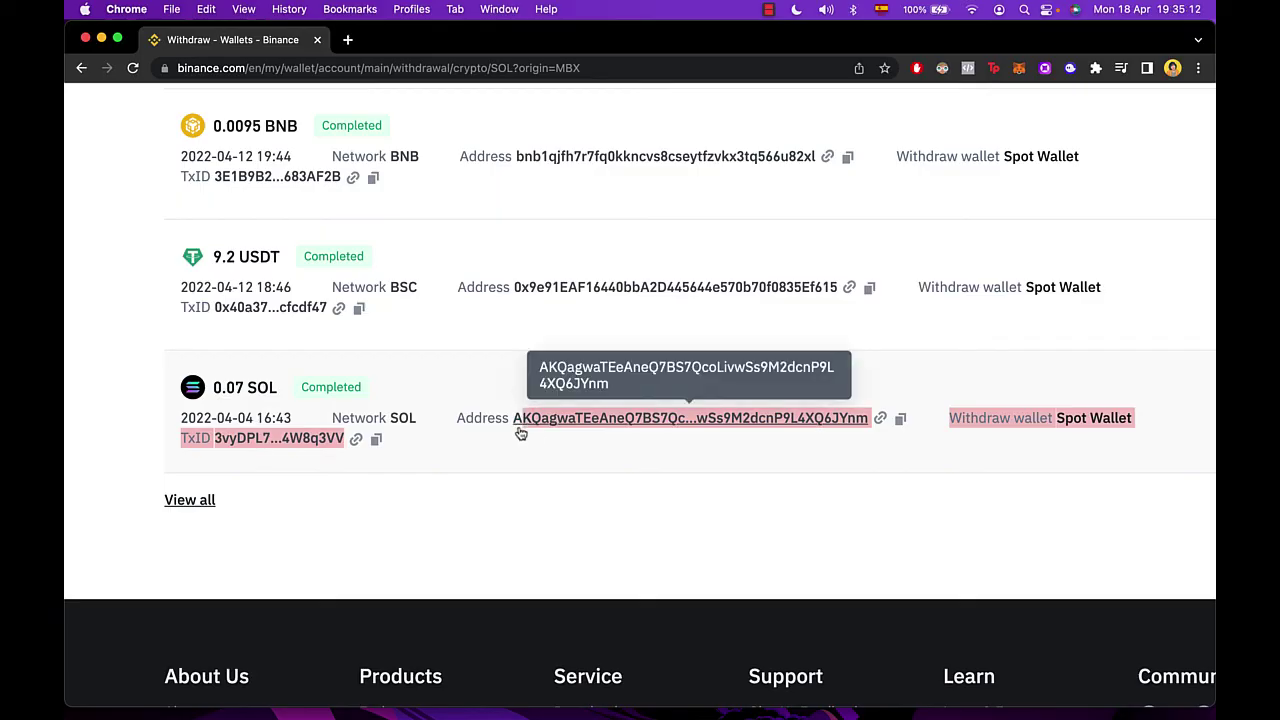
{"action": "left_click", "coordinate": [498, 432]}
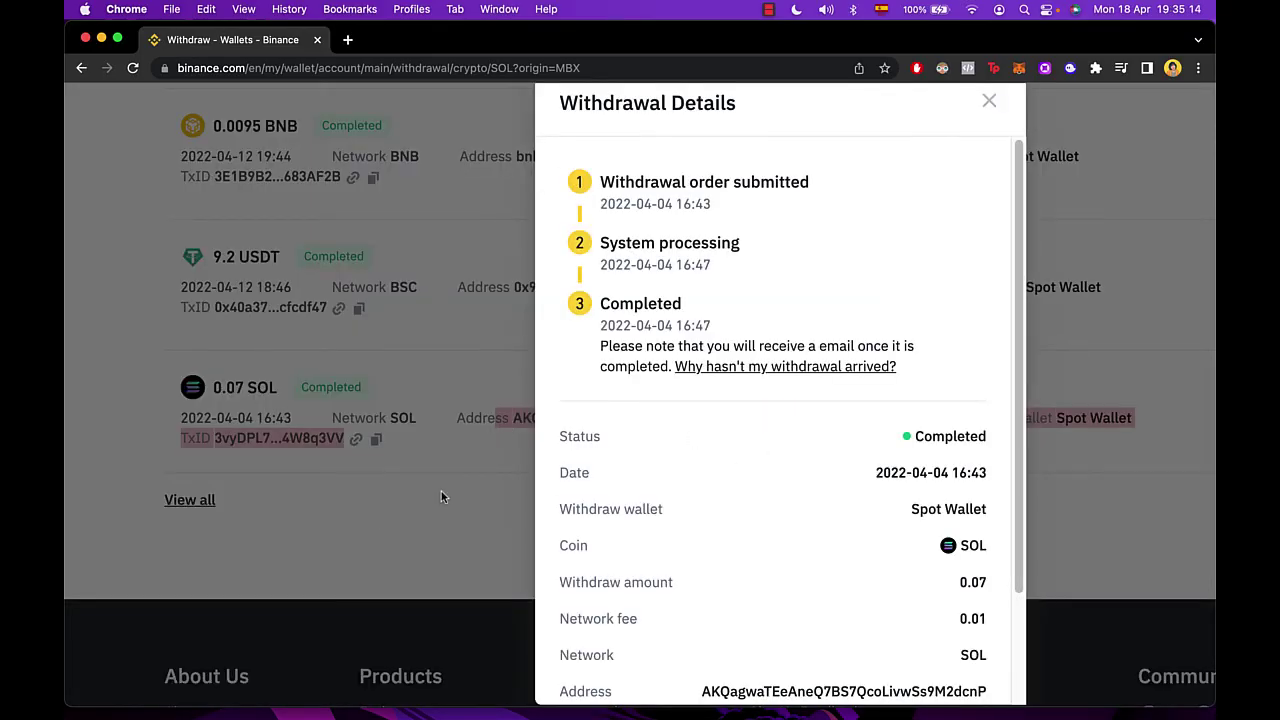
{"action": "scroll", "coordinate": [673, 468], "scroll_direction": "down", "scroll_amount": 3}
{"action": "left_click", "coordinate": [396, 528]}
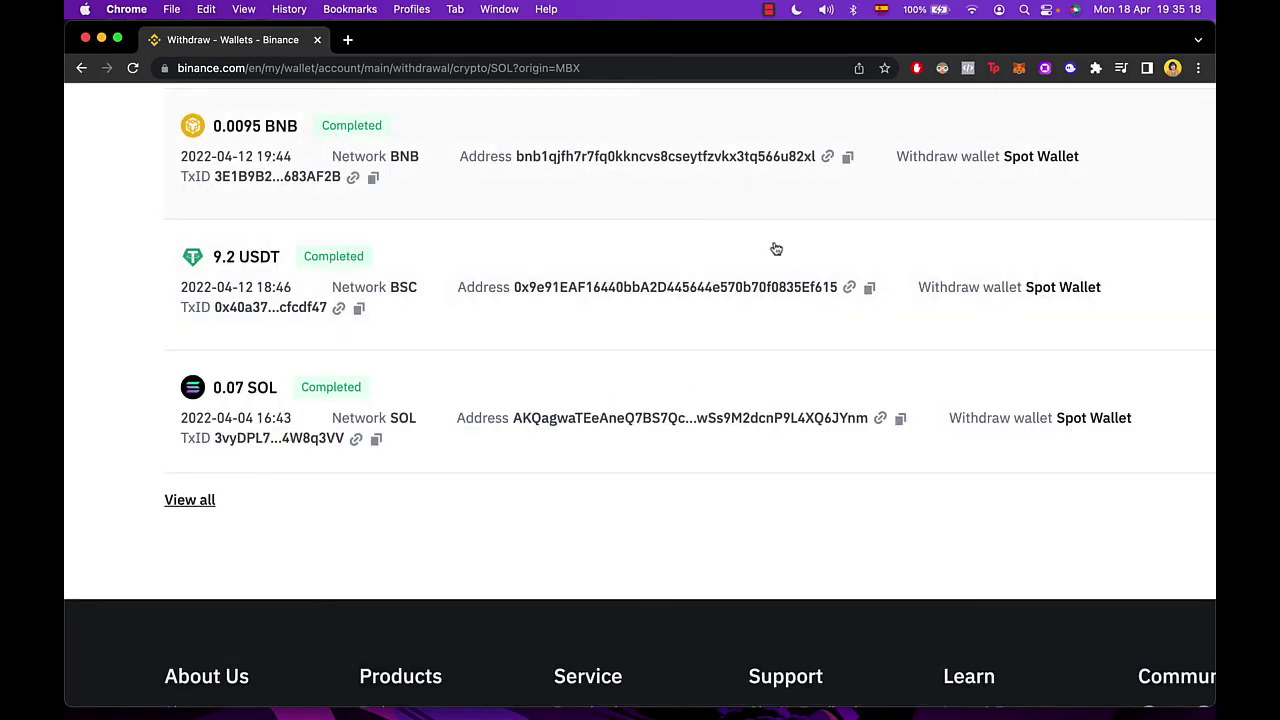
Step: Open Phantom and check Wallet 1's Recent Activity, which shows nothing yet
{"action": "left_click", "coordinate": [1069, 68]}
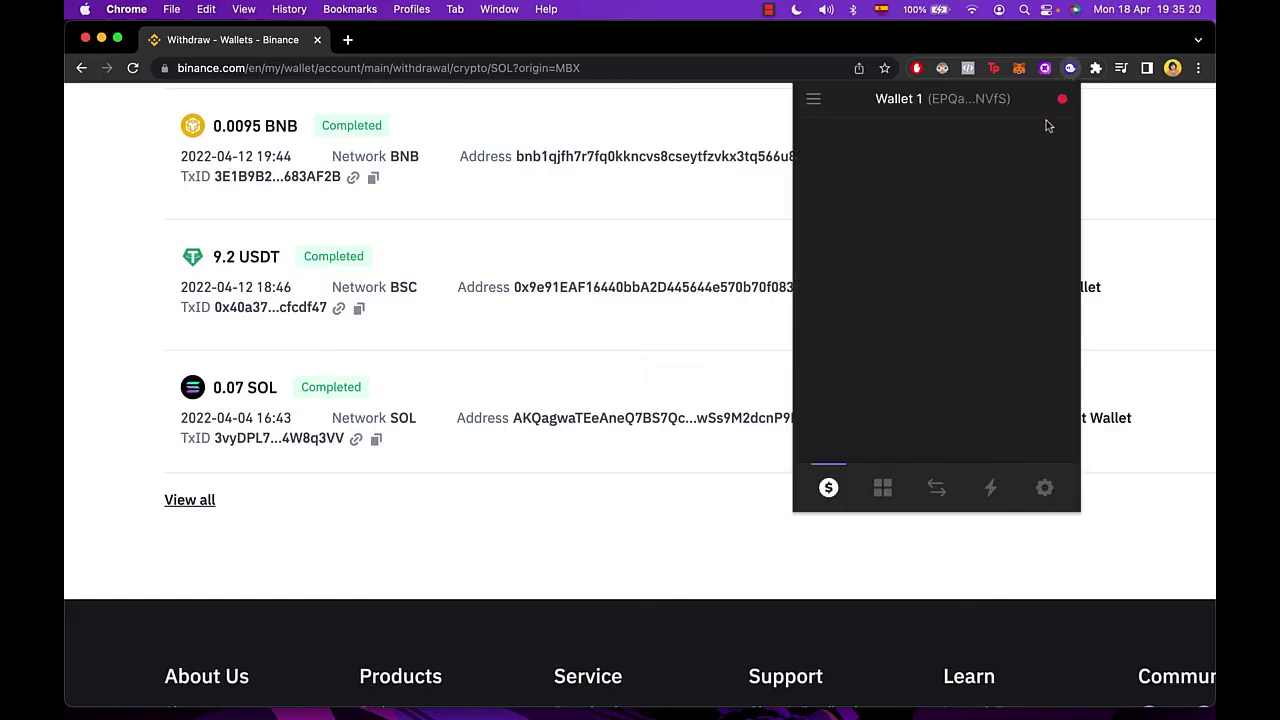
{"action": "left_click", "coordinate": [958, 292]}
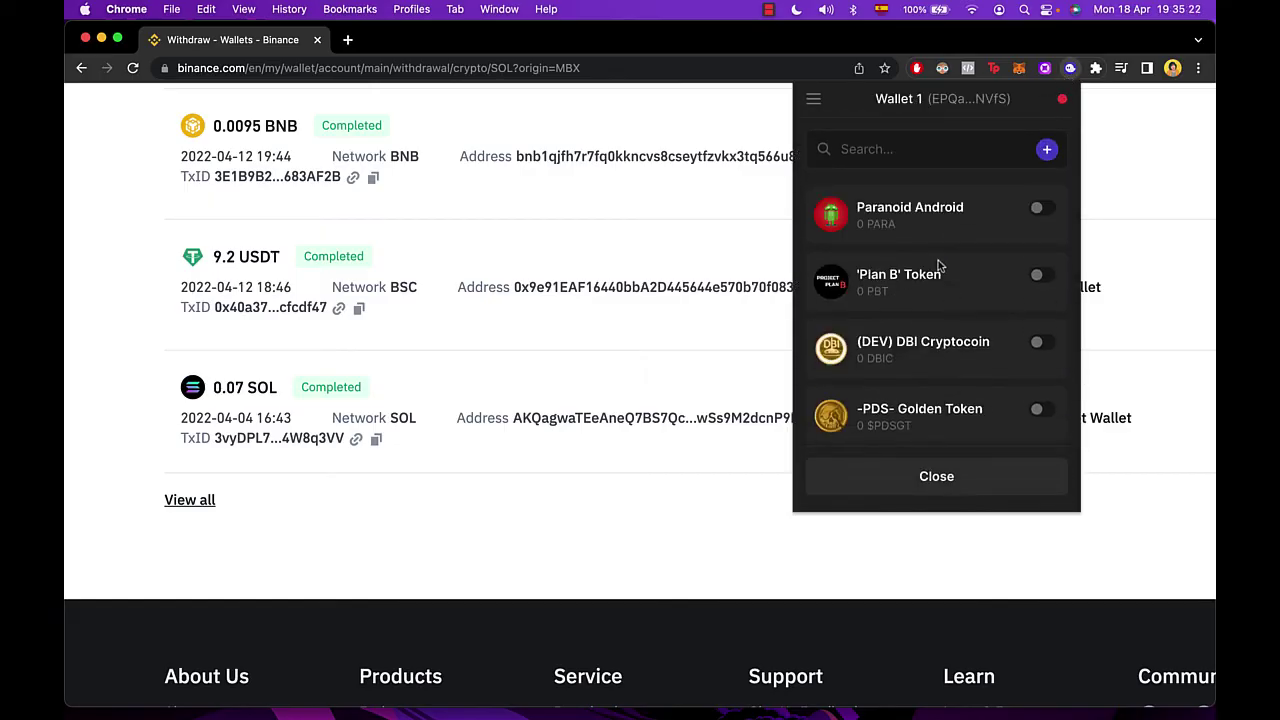
{"action": "left_click", "coordinate": [936, 476]}
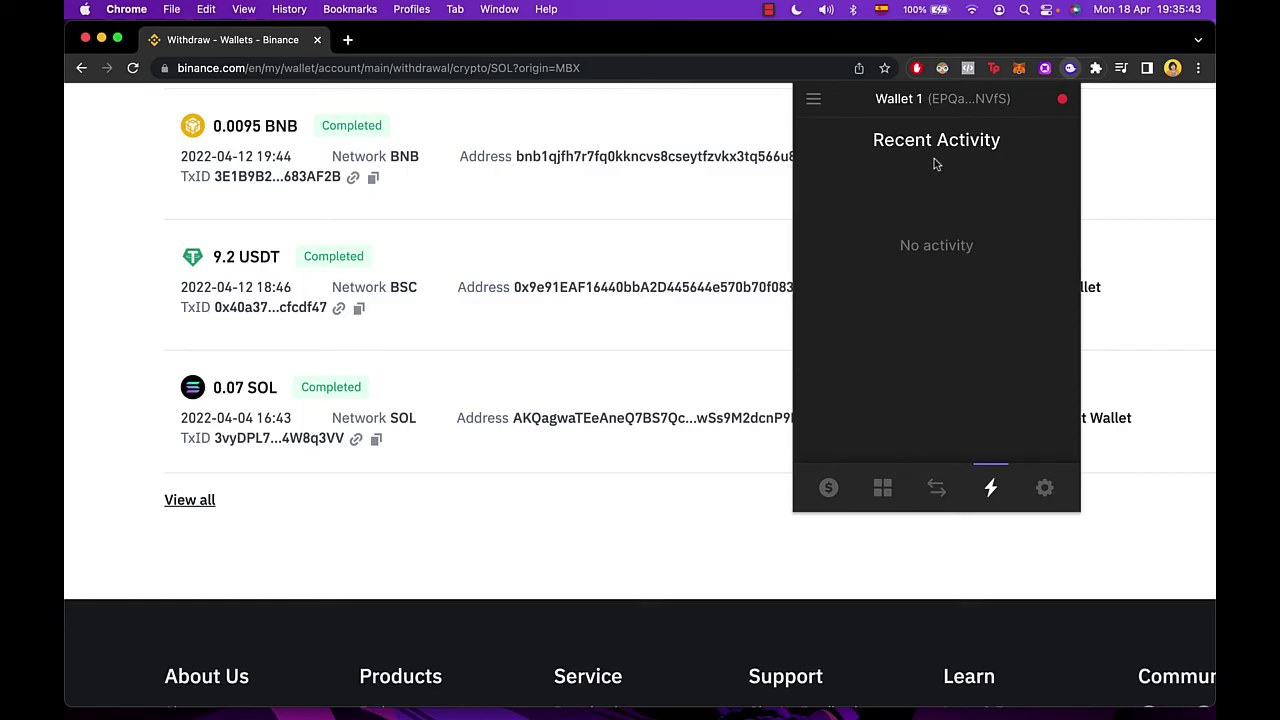